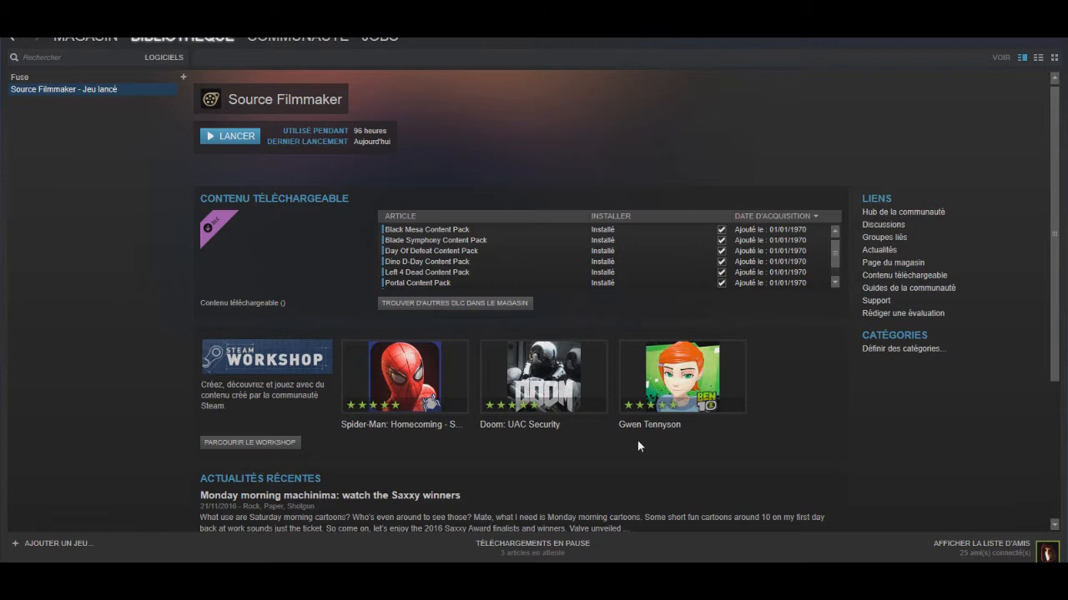
Step: From the software list of the Steam library, open Source Filmmaker's properties and browse its local files
mouse_move(185, 35)
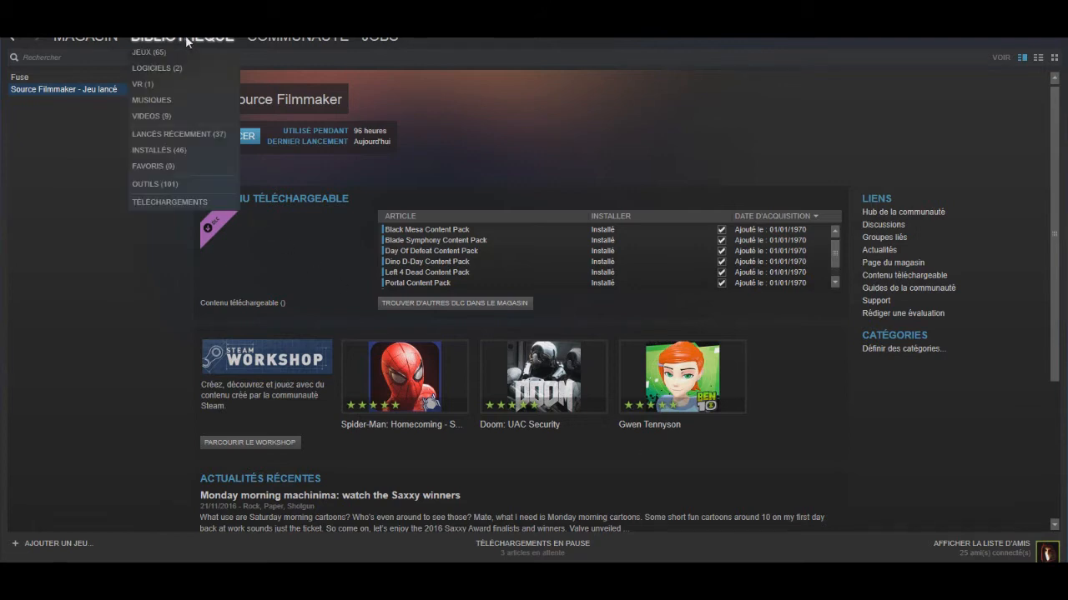
left_click(160, 66)
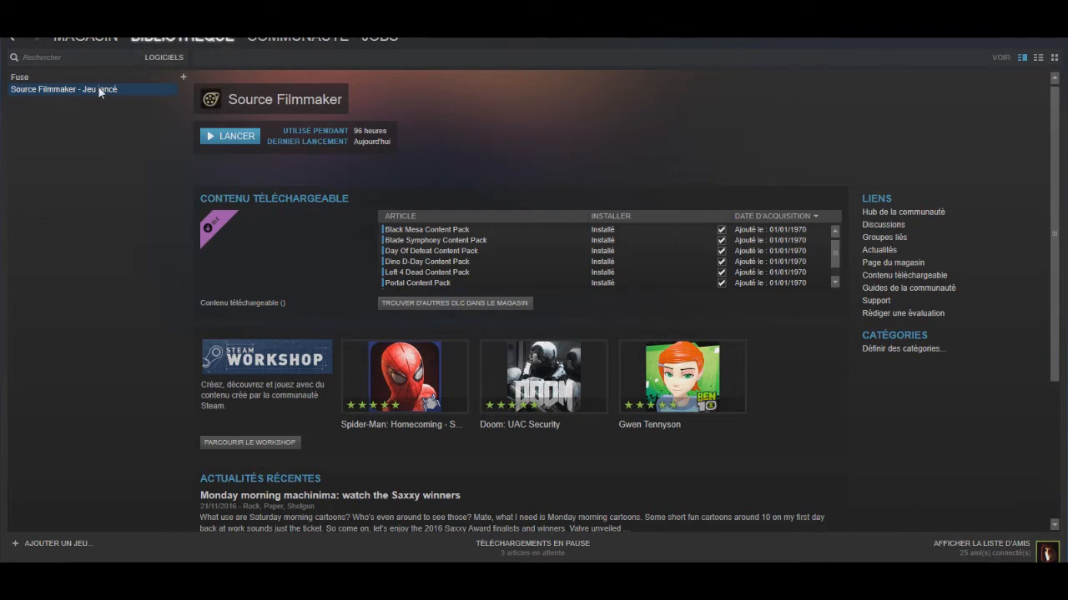
right_click(98, 88)
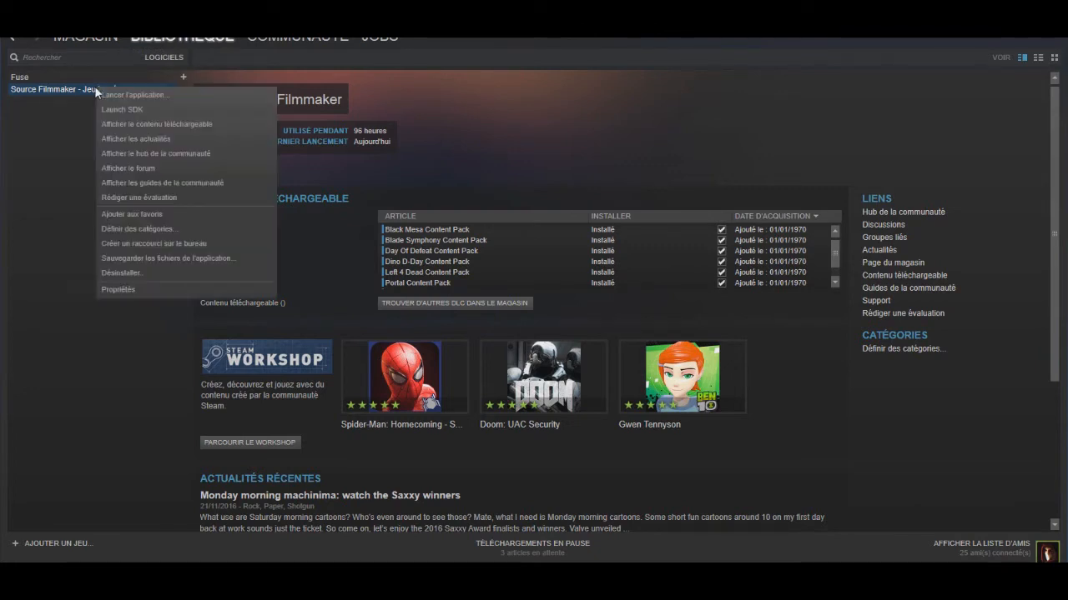
left_click(125, 287)
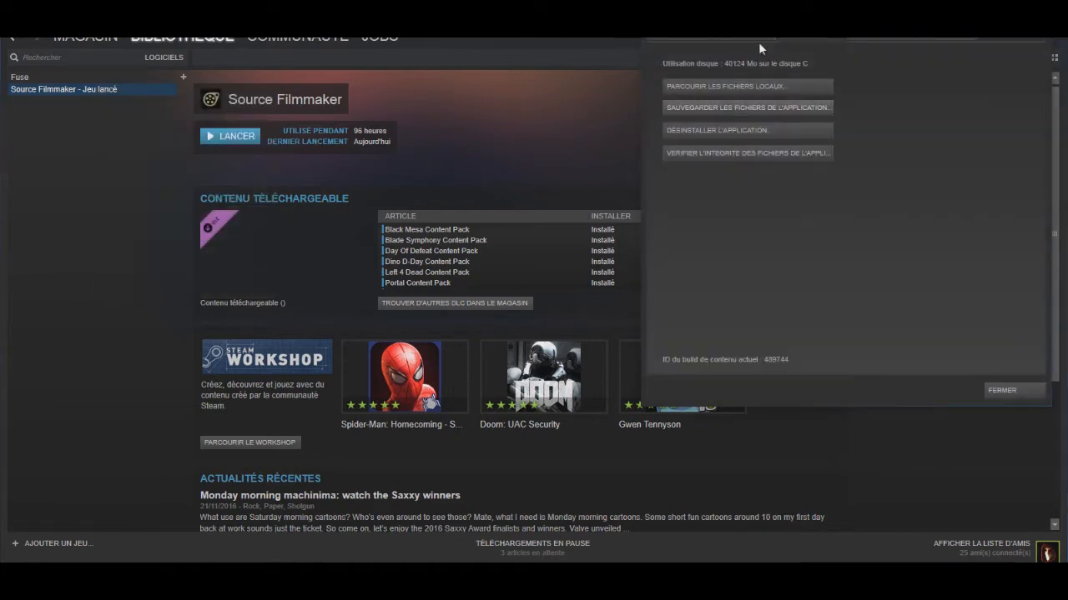
left_click(750, 85)
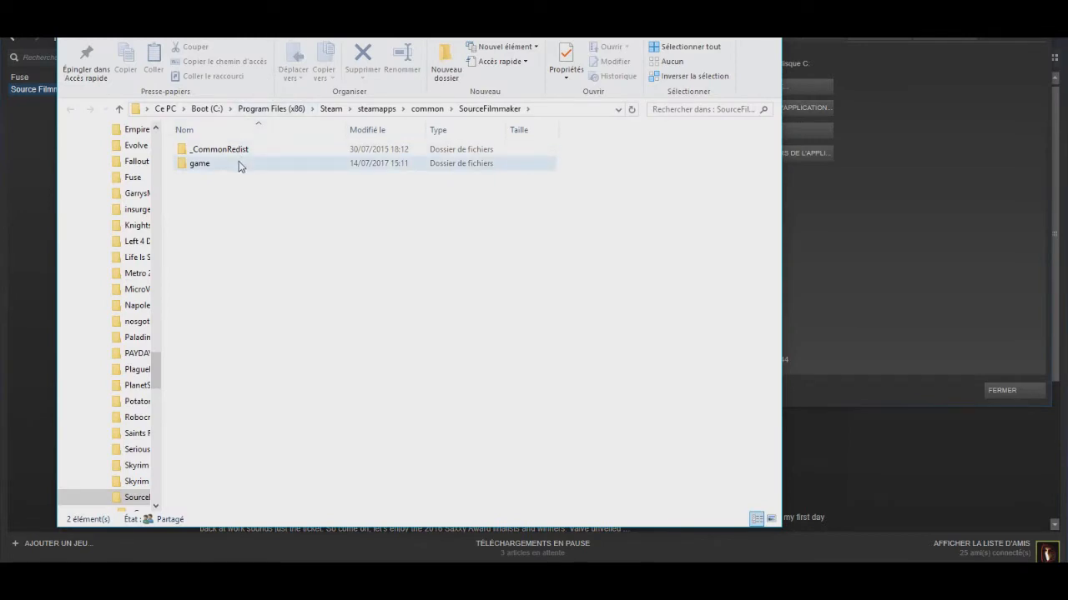
Step: Open the usermod folder inside the SourceFilmmaker game folder
double_click(238, 163)
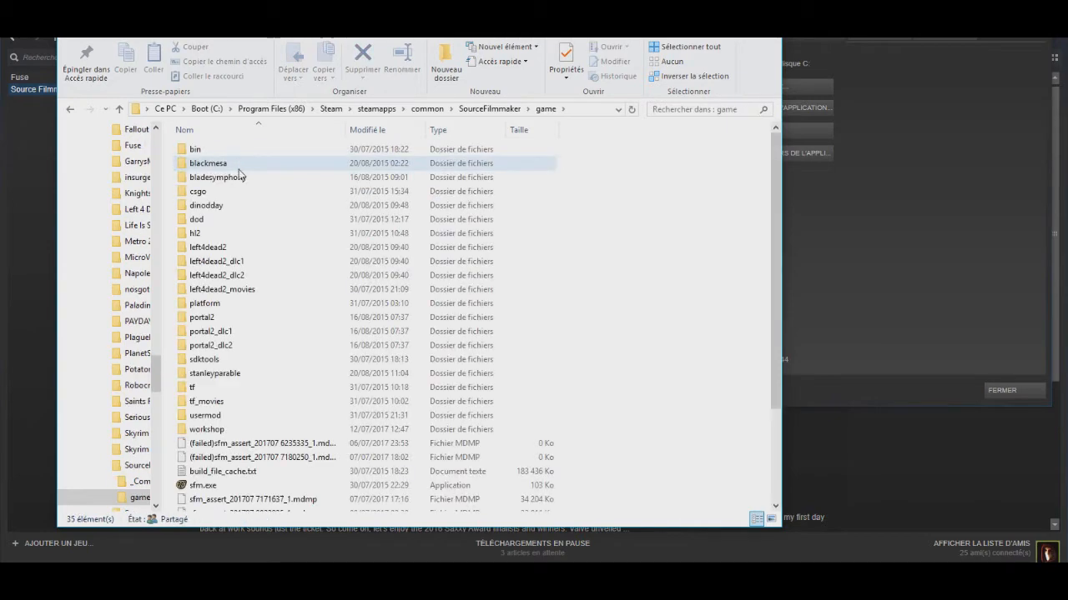
scroll(248, 287, "down", 3)
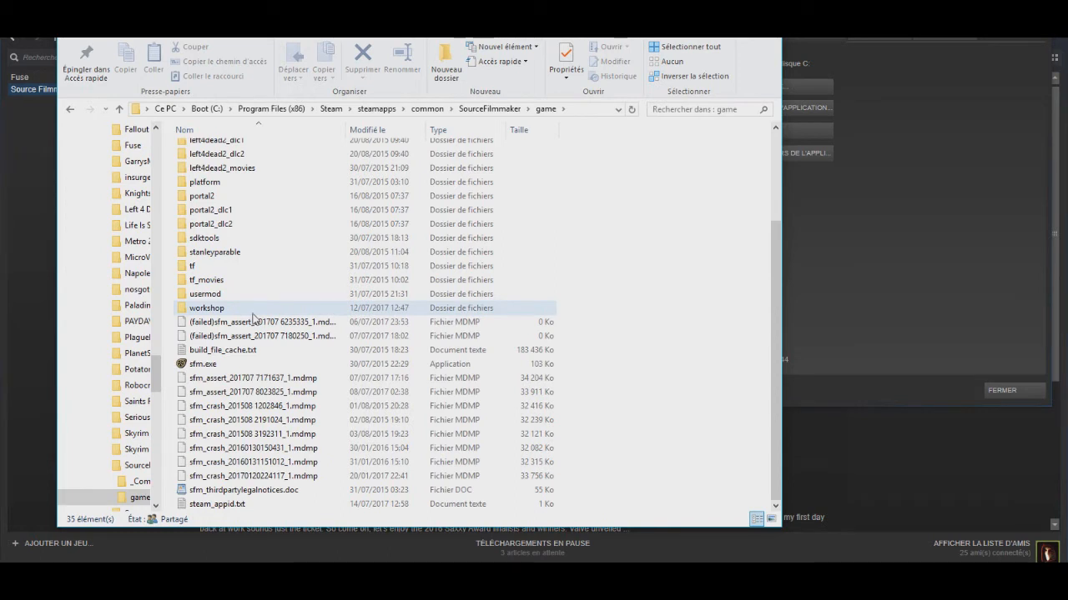
scroll(252, 298, "up", 3)
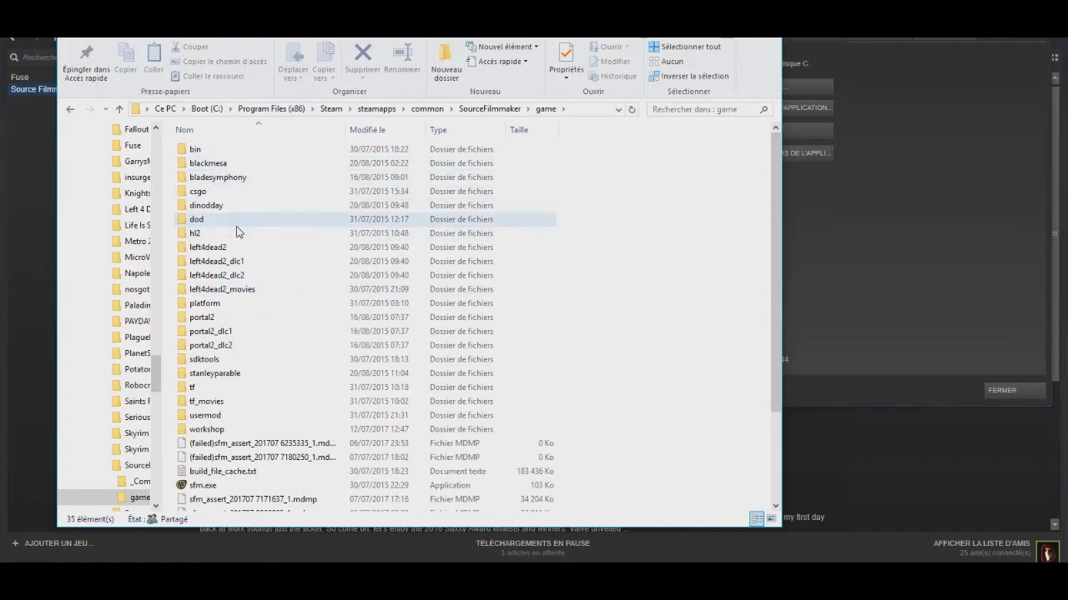
scroll(236, 231, "down", 2)
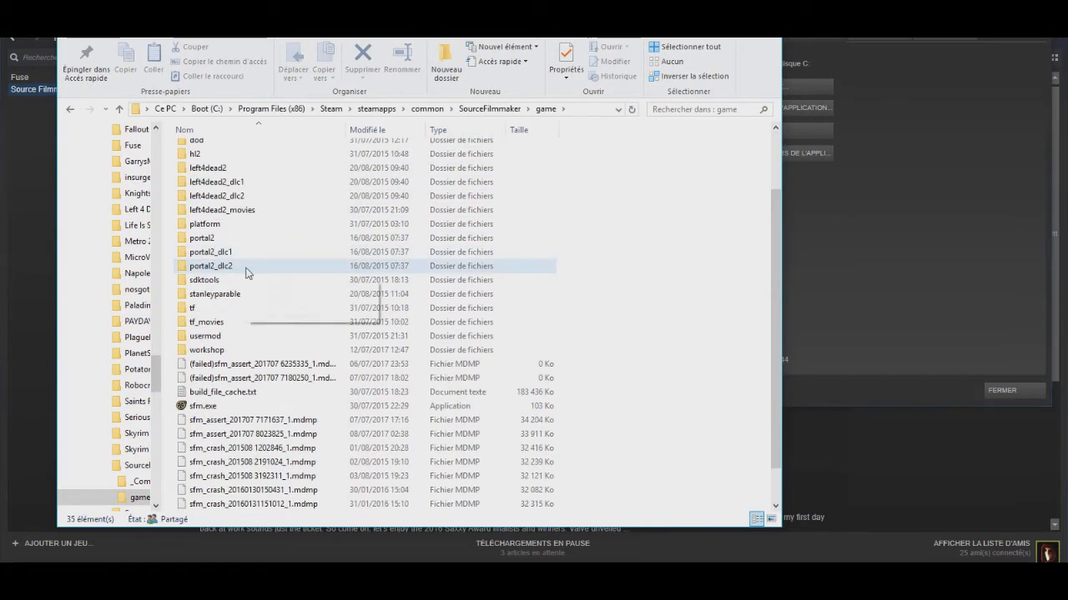
double_click(241, 336)
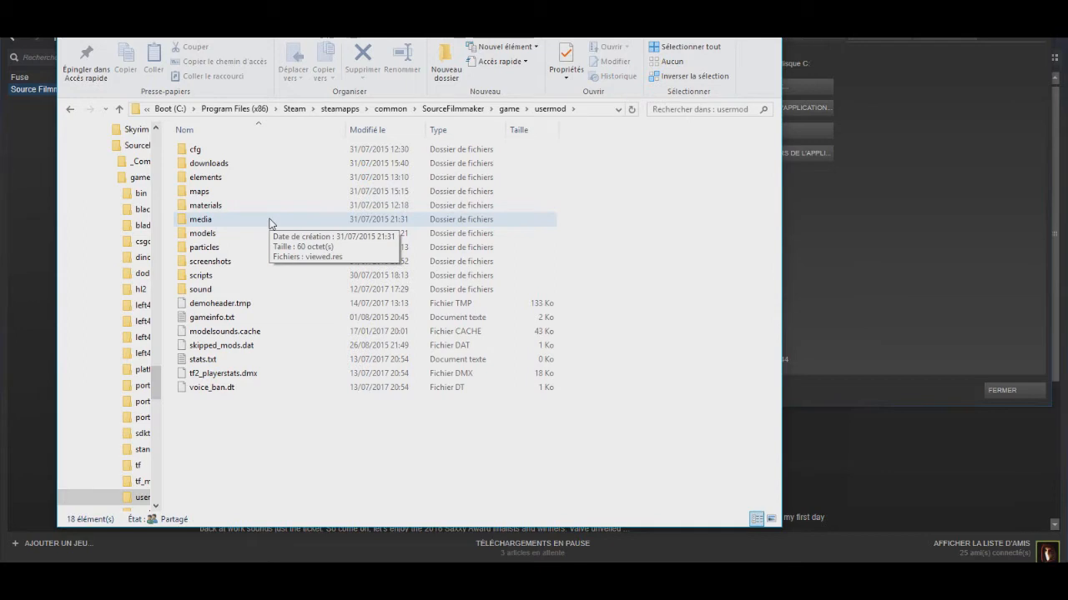
Step: Open the sound folder inside usermod
double_click(245, 247)
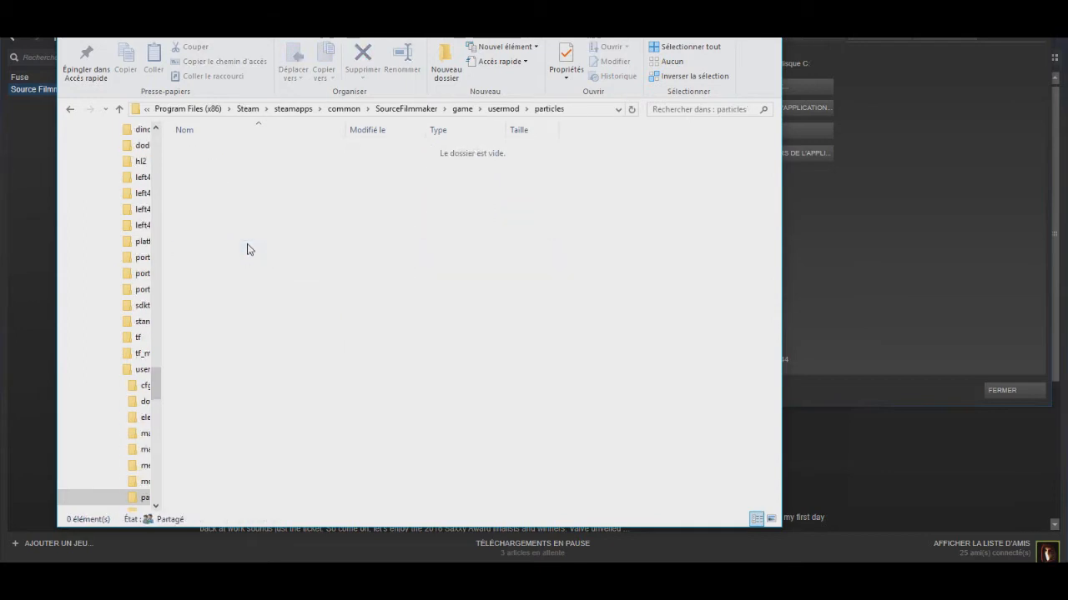
left_click(503, 109)
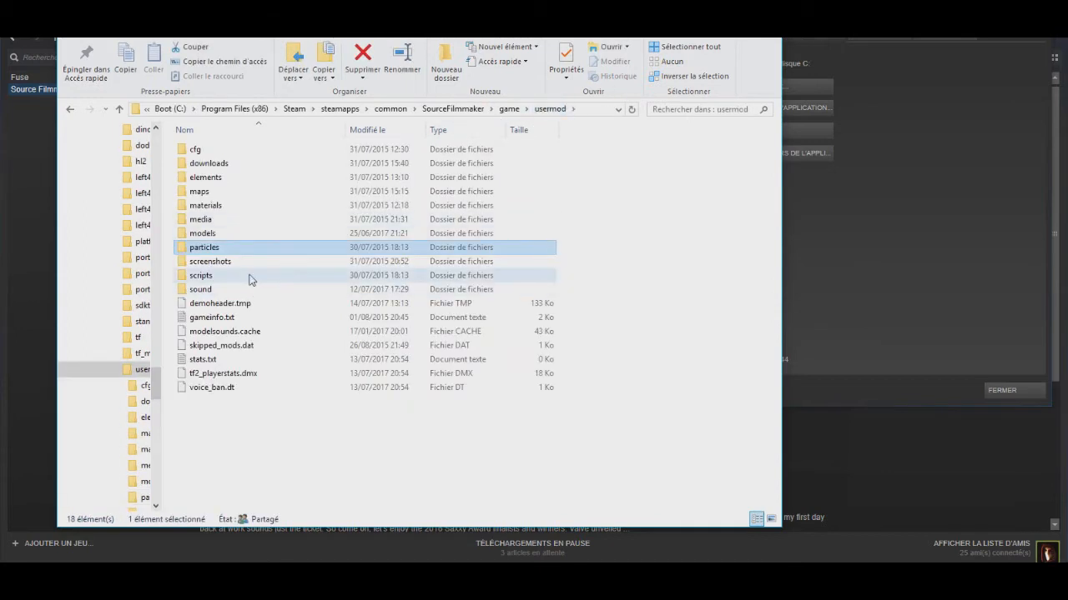
mouse_move(251, 291)
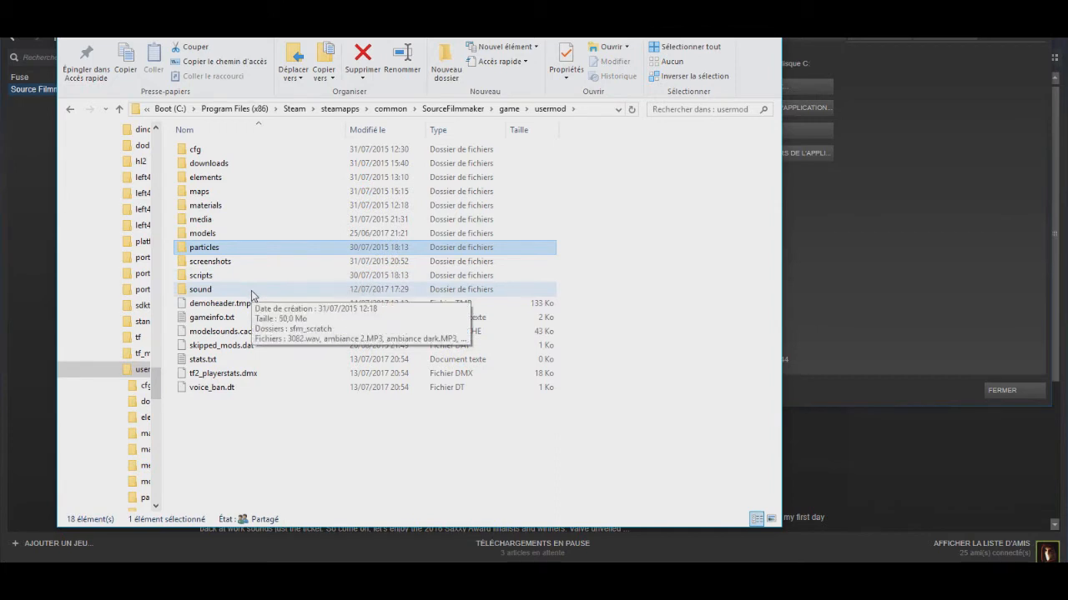
double_click(252, 289)
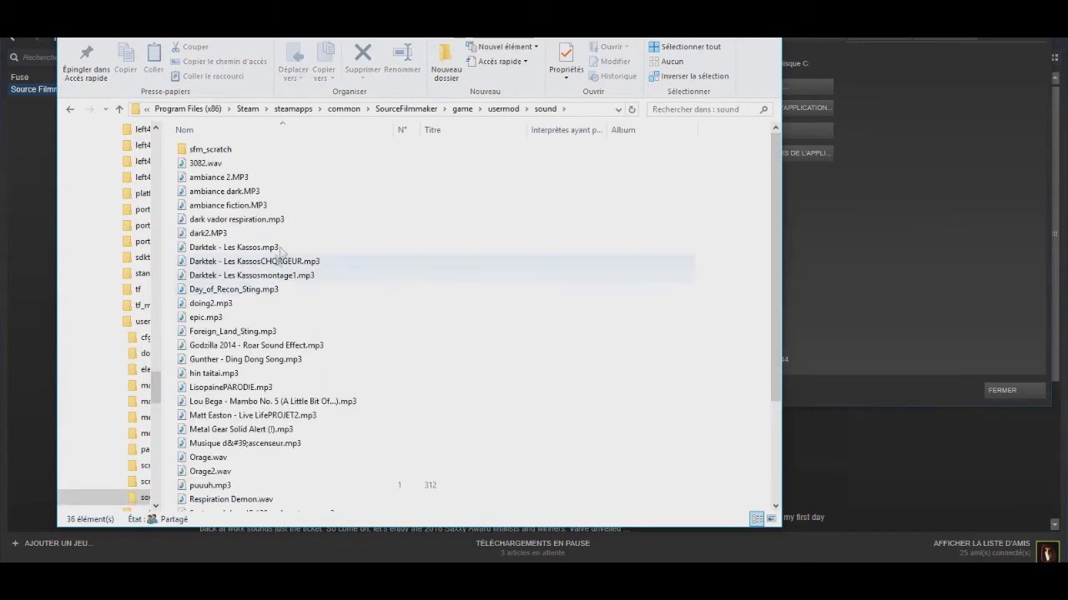
Step: Look through the audio files stored in the sound folder and close the folder window
scroll(286, 242, "down", 3)
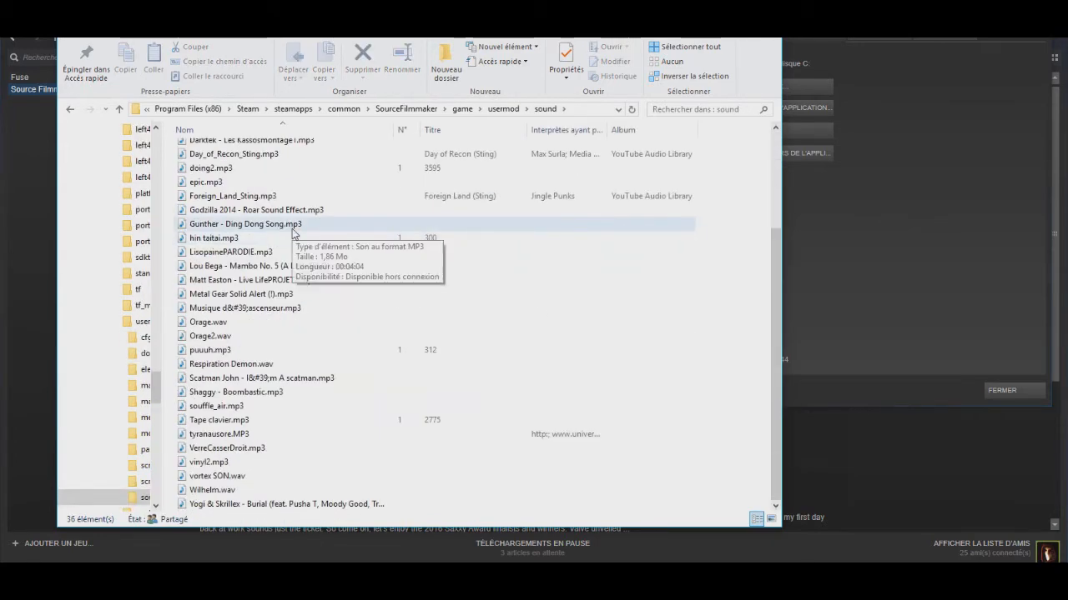
scroll(291, 229, "up", 3)
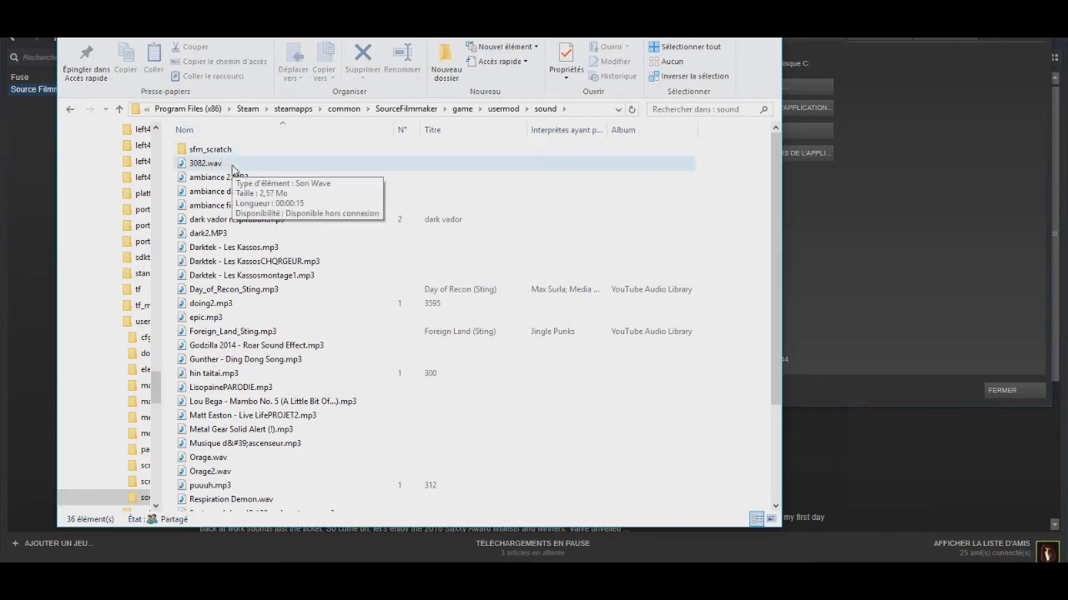
scroll(333, 204, "down", 3)
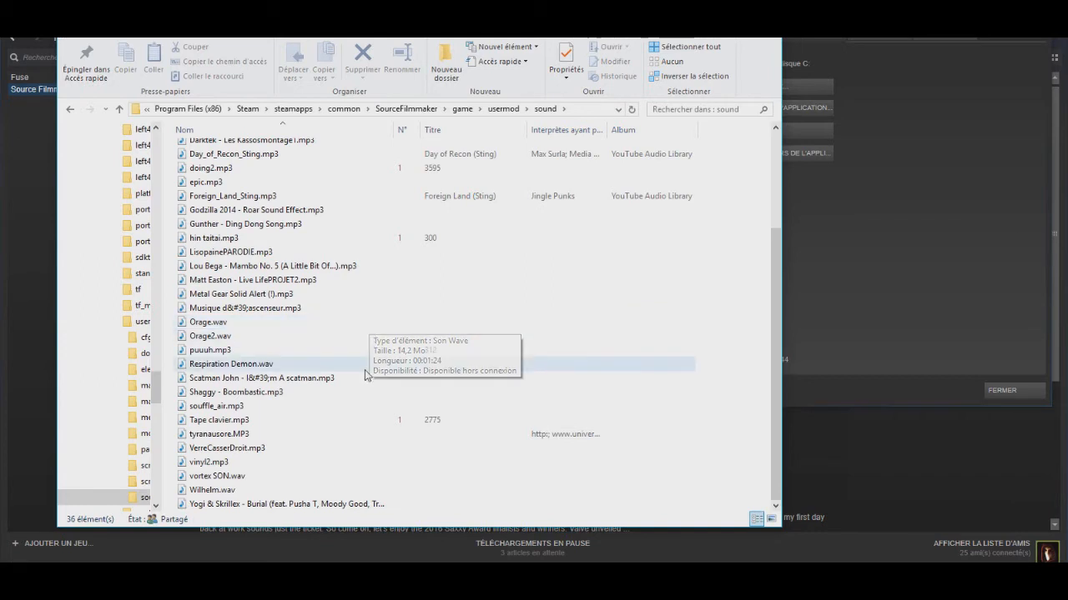
scroll(334, 248, "up", 3)
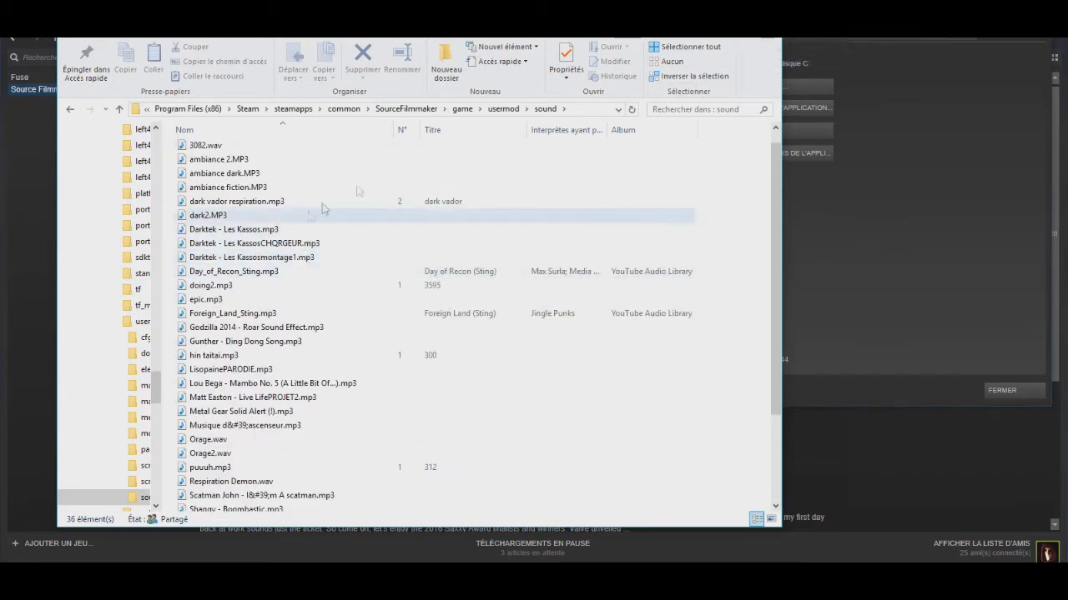
left_click(767, 12)
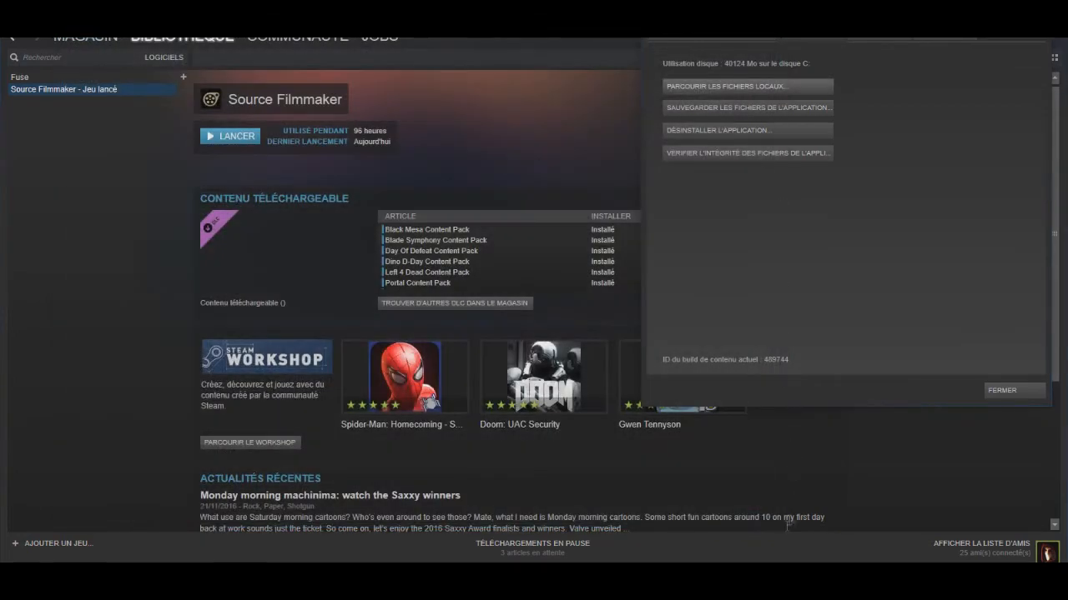
Step: Switch to Source Filmmaker and cancel the pending movie export
left_click(710, 510)
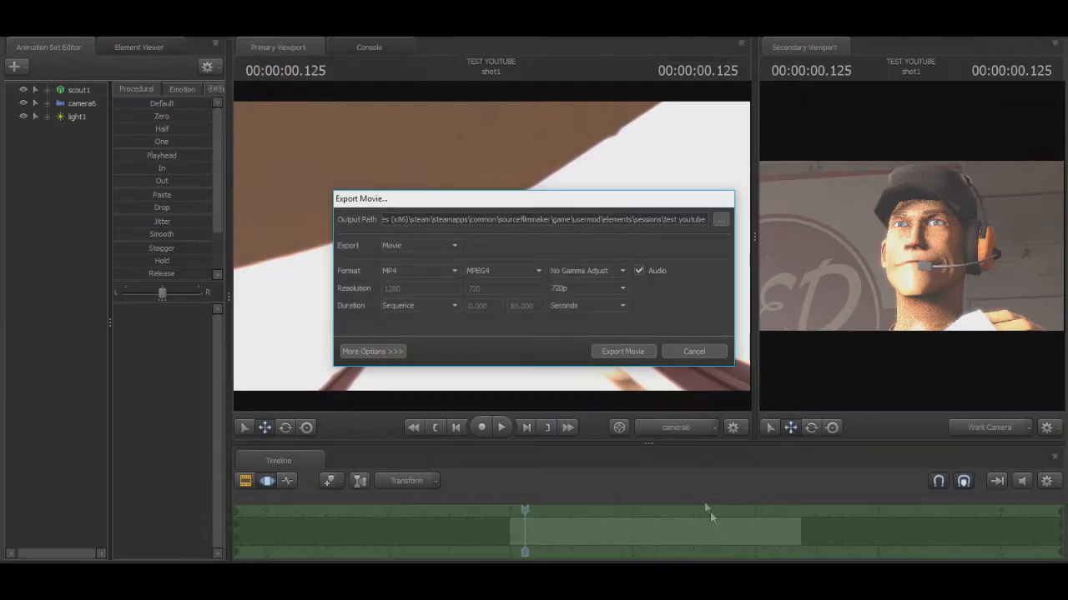
left_click(694, 351)
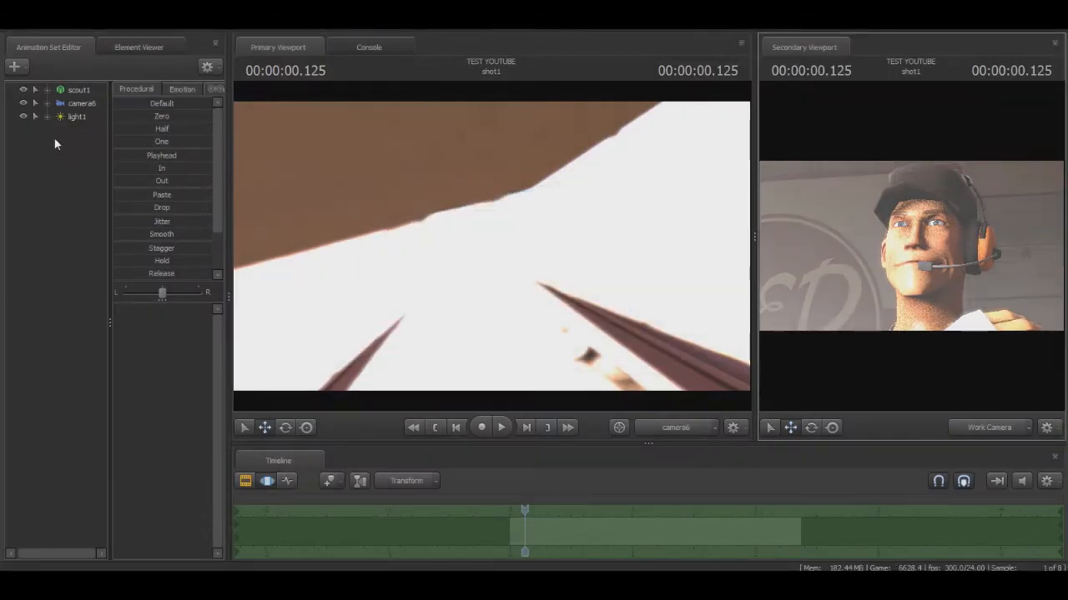
Step: Show the timeline in the Clip Editor and enlarge it until the Picture, Sound and Overlay tracks are all in view
left_click(245, 482)
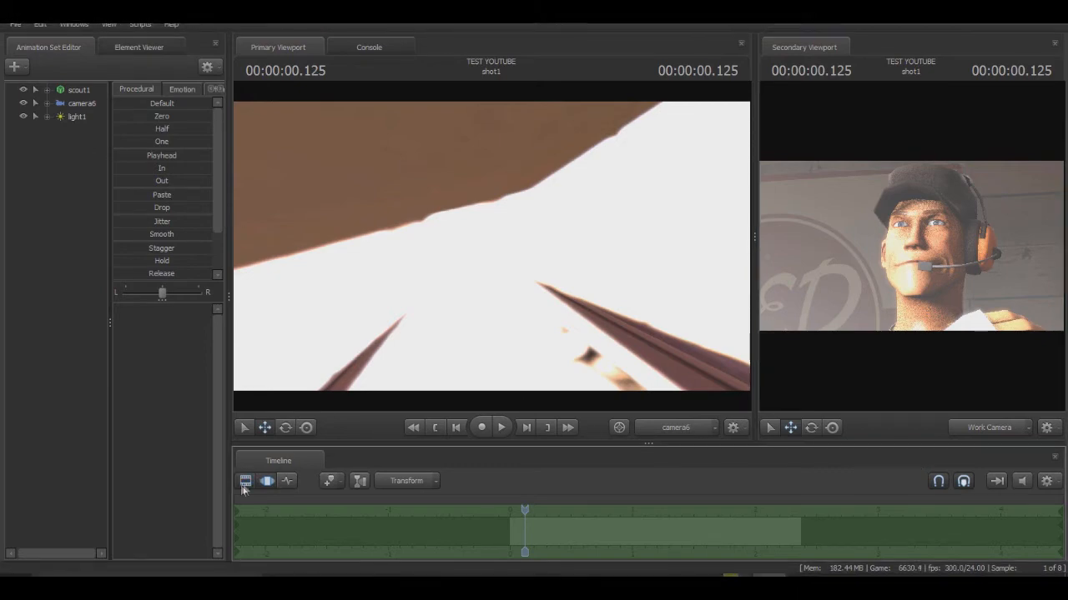
left_click_drag(632, 444, 631, 281)
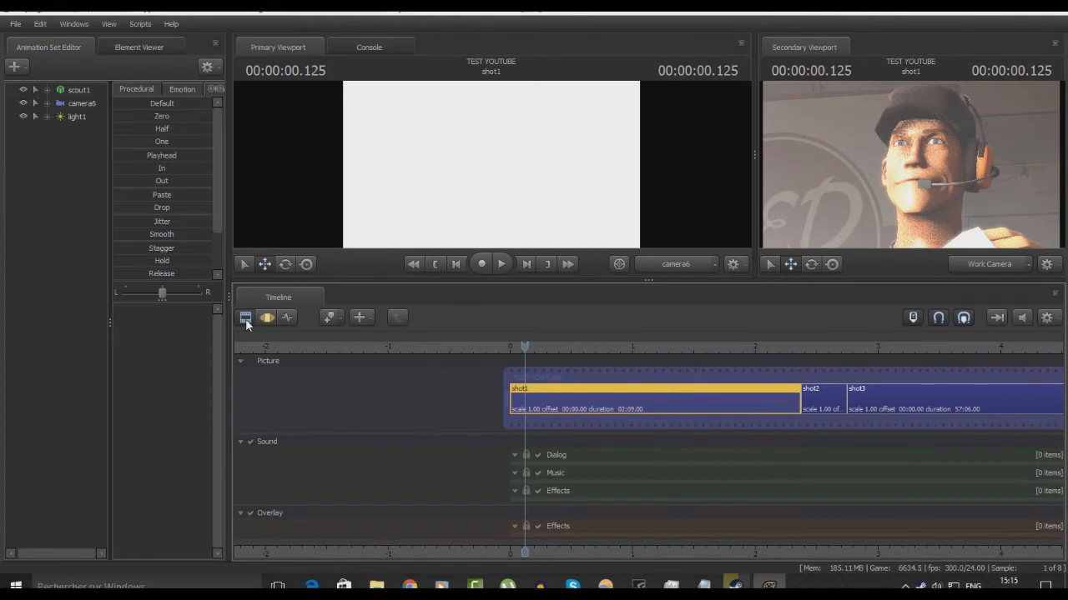
scroll(567, 472, "down", 2)
scroll(568, 468, "up", 2)
scroll(568, 468, "down", 2)
scroll(568, 468, "up", 3)
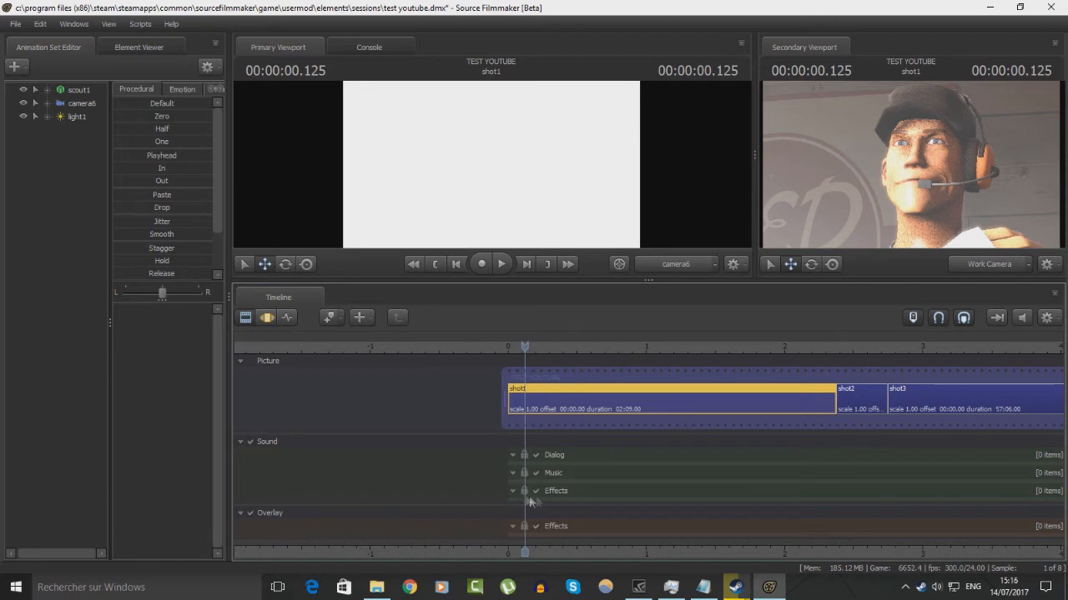
Step: Start adding a clip to the Music sound track and clear the text filter in the sound browser
right_click(562, 469)
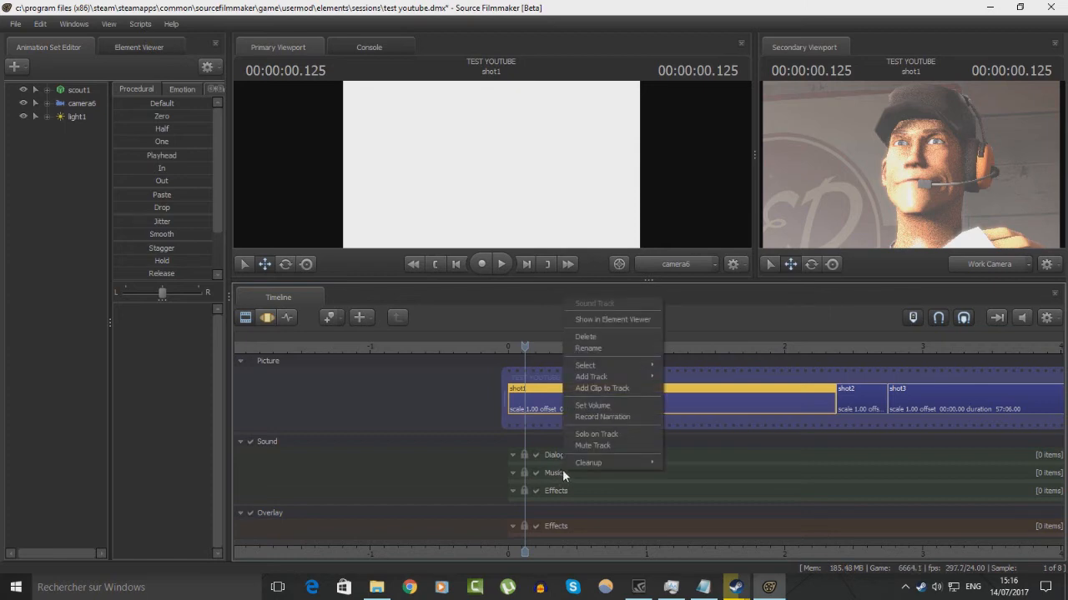
left_click(625, 390)
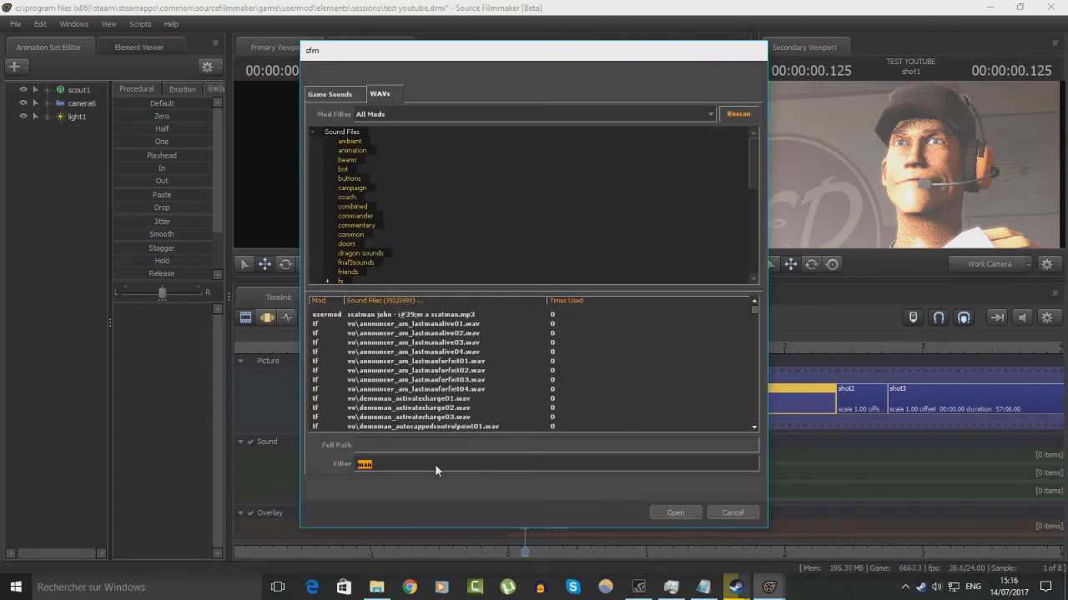
key("BackSpace")
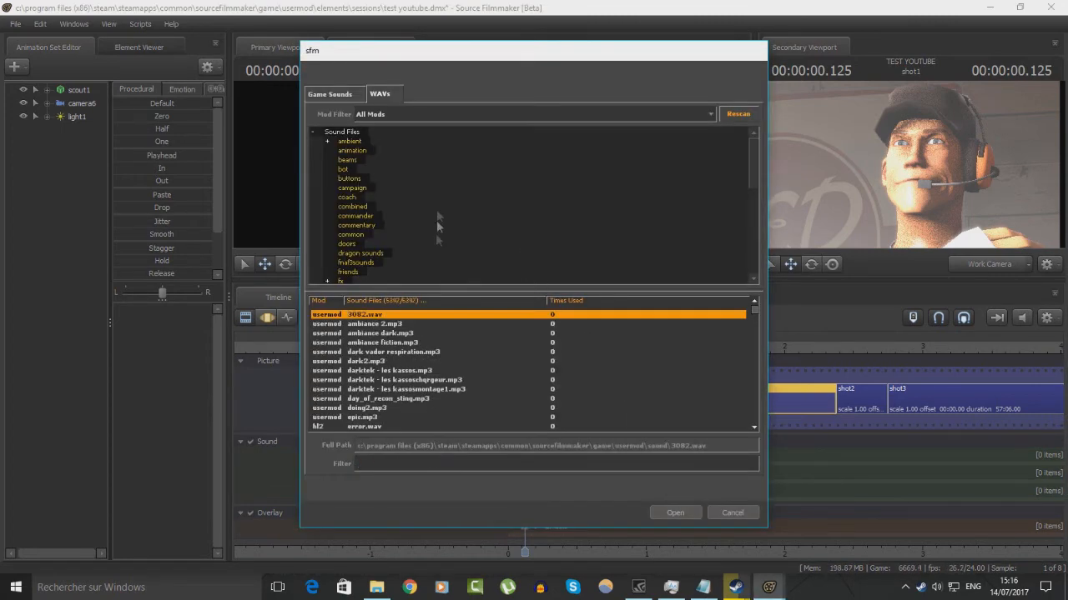
Step: Compare the Game Sounds list with the WAVs list in the sound browser
left_click(351, 95)
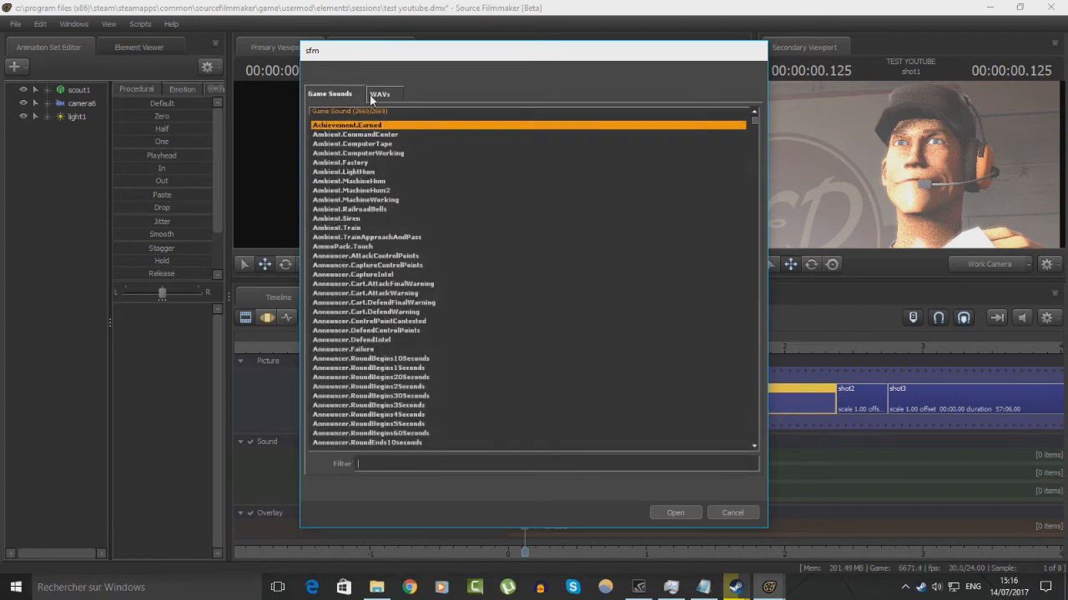
left_click(372, 96)
left_click(349, 94)
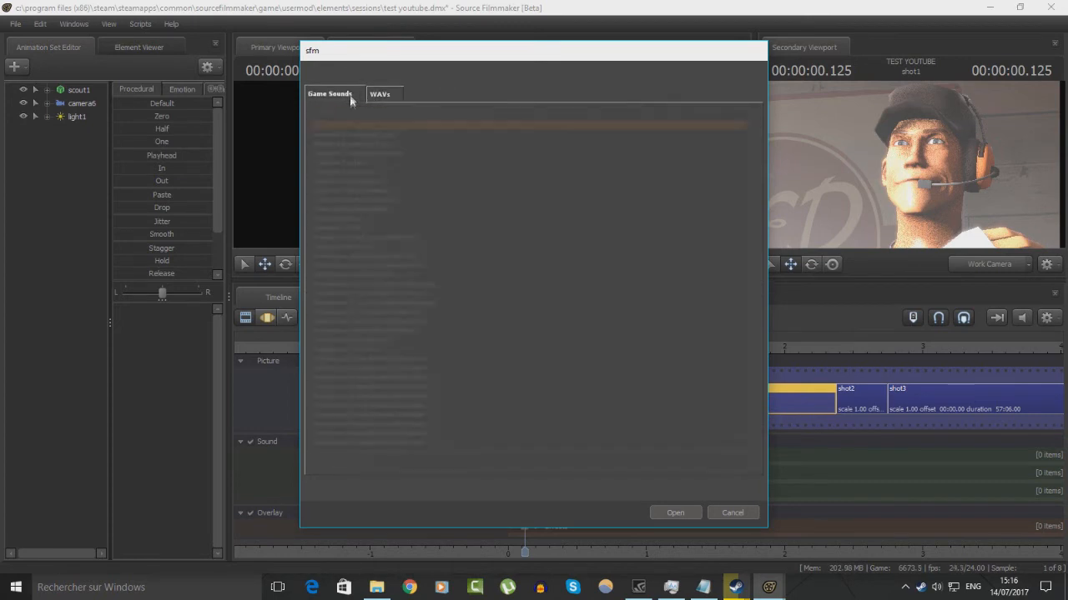
left_click(364, 218)
left_click(379, 94)
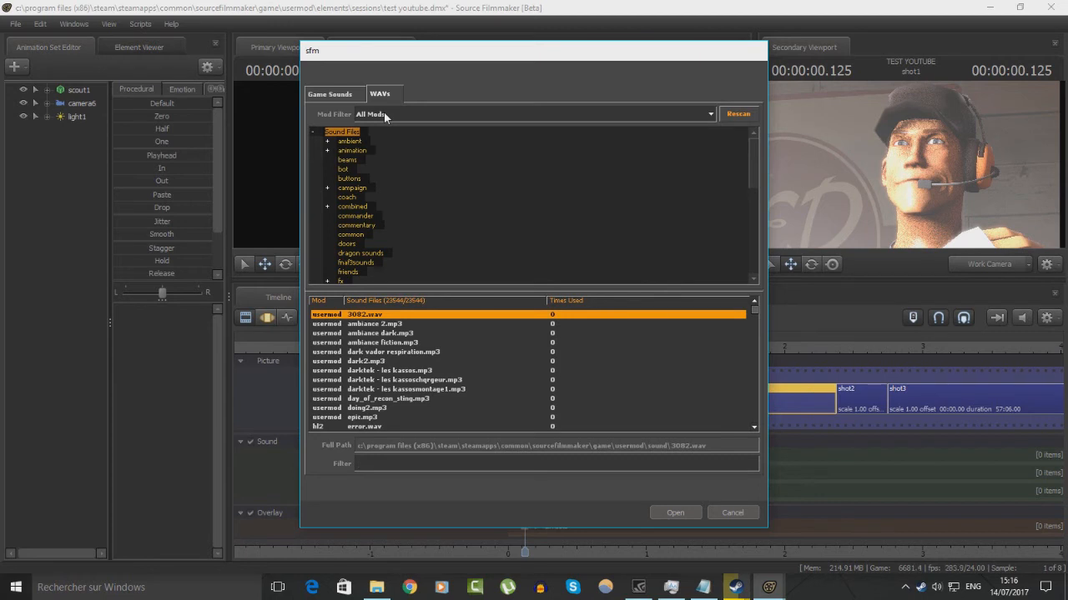
Step: Limit the WAVs list to the usermod mod, look through its sound files and rescan them
left_click(390, 114)
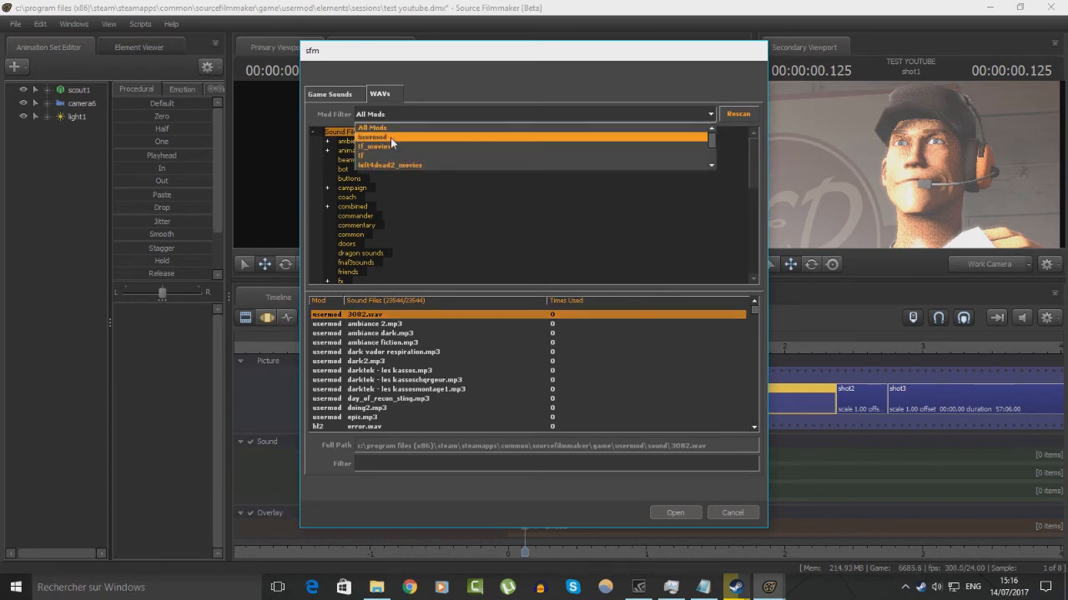
left_click(390, 138)
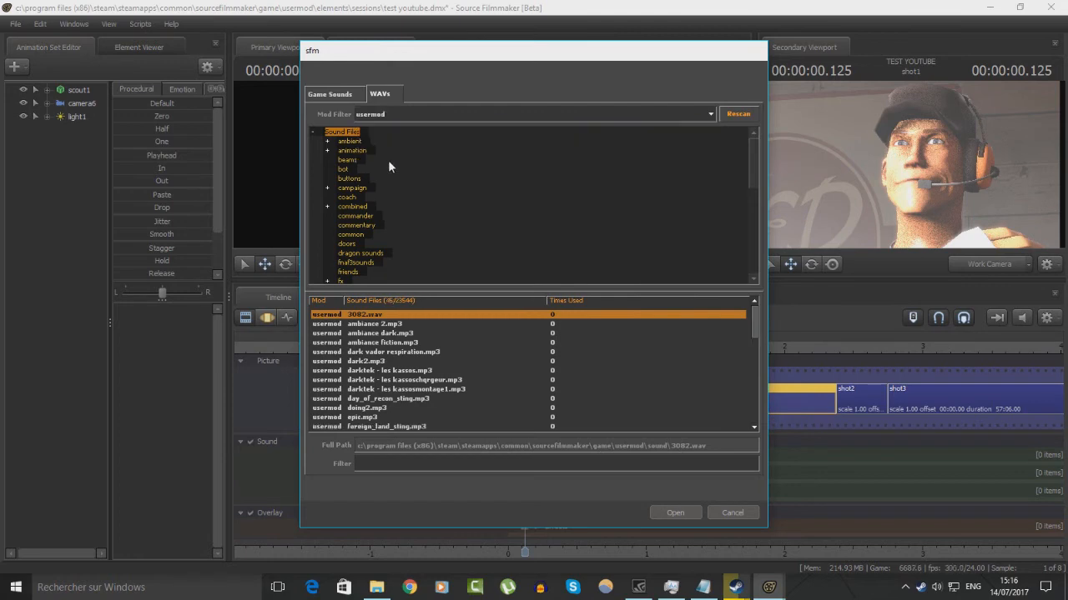
scroll(489, 375, "down", 3)
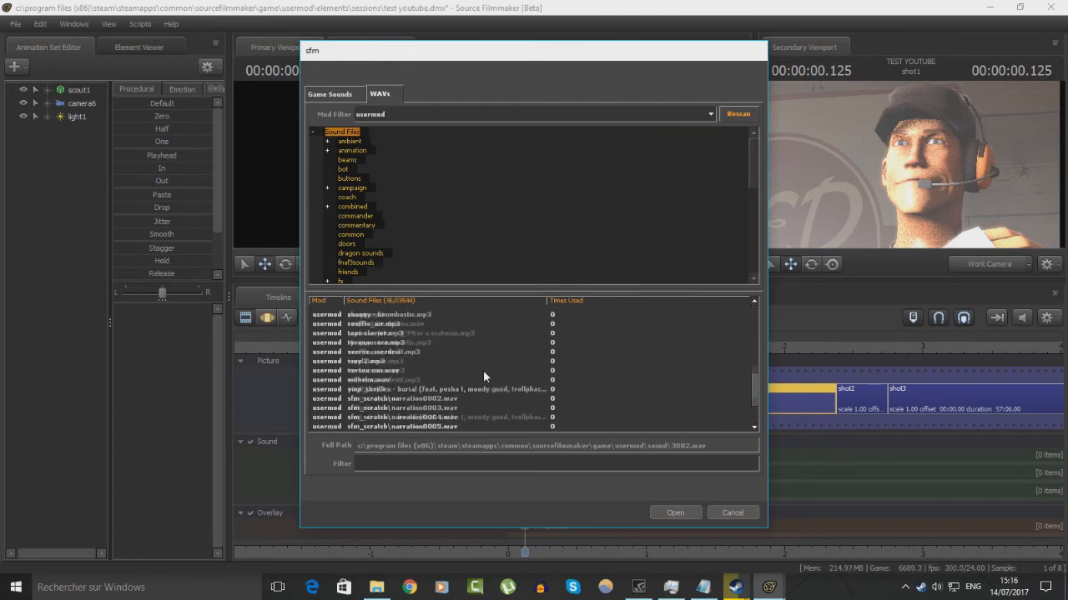
scroll(483, 376, "up", 3)
scroll(383, 336, "down", 10)
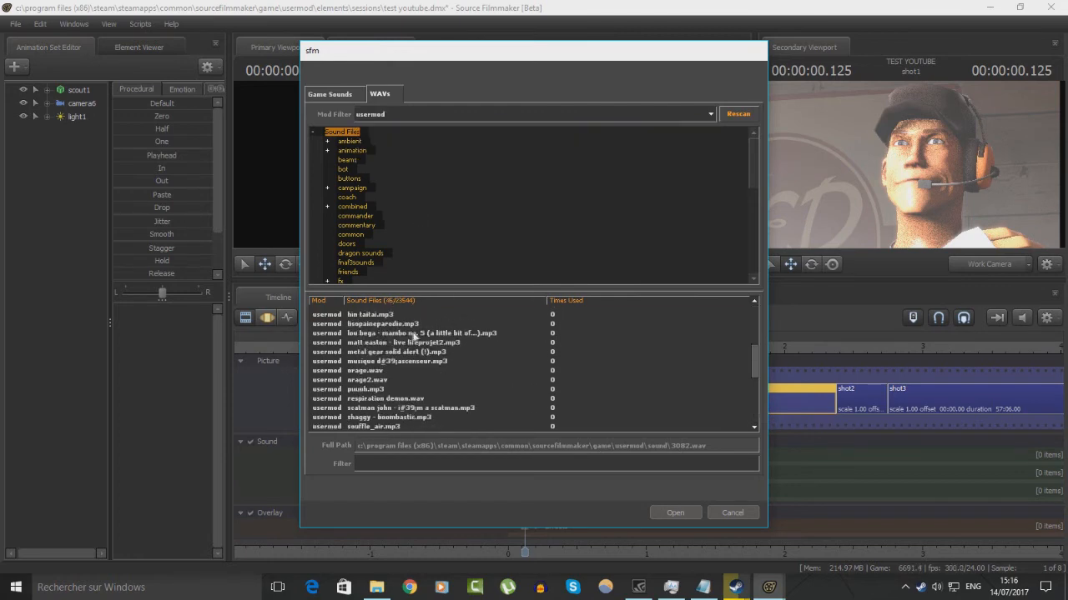
scroll(450, 347, "down", 2)
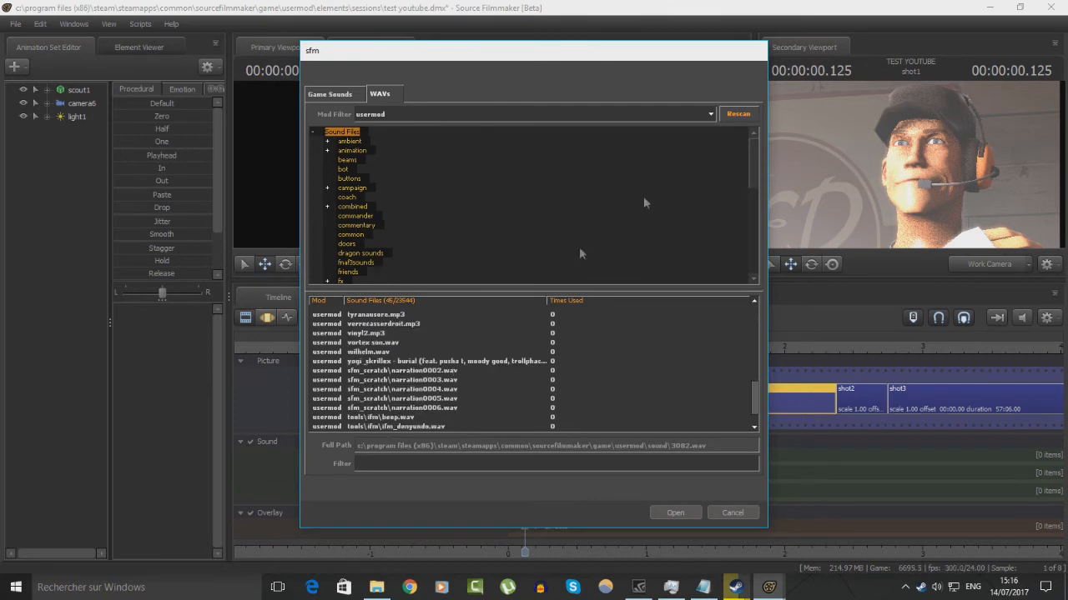
left_click(739, 118)
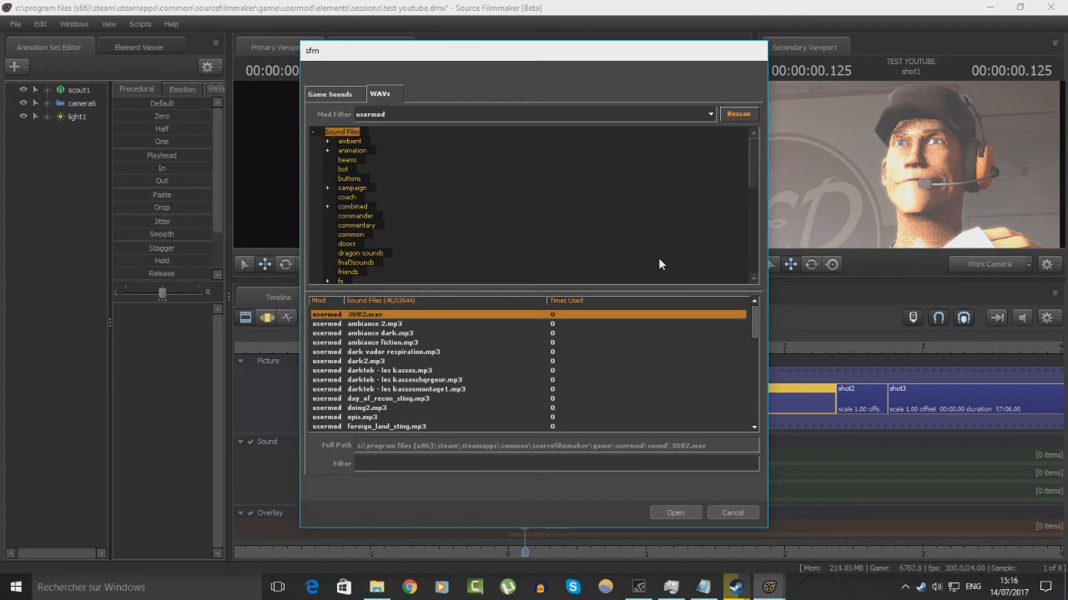
Step: Select ambiance 2.mp3 in the sound browser and cancel adding it to the Music track
left_click(392, 324)
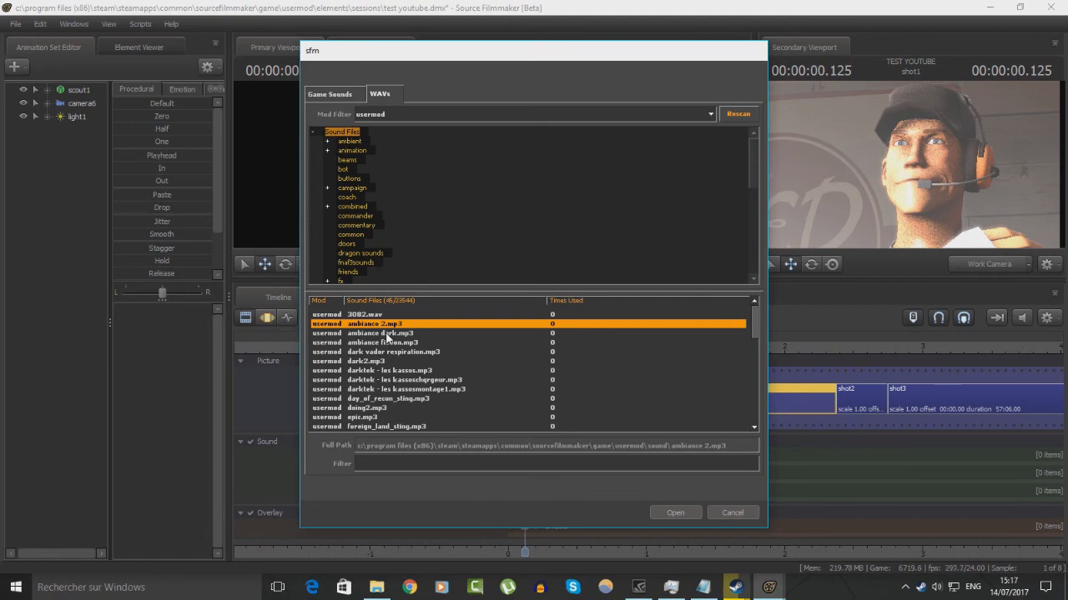
left_click(733, 513)
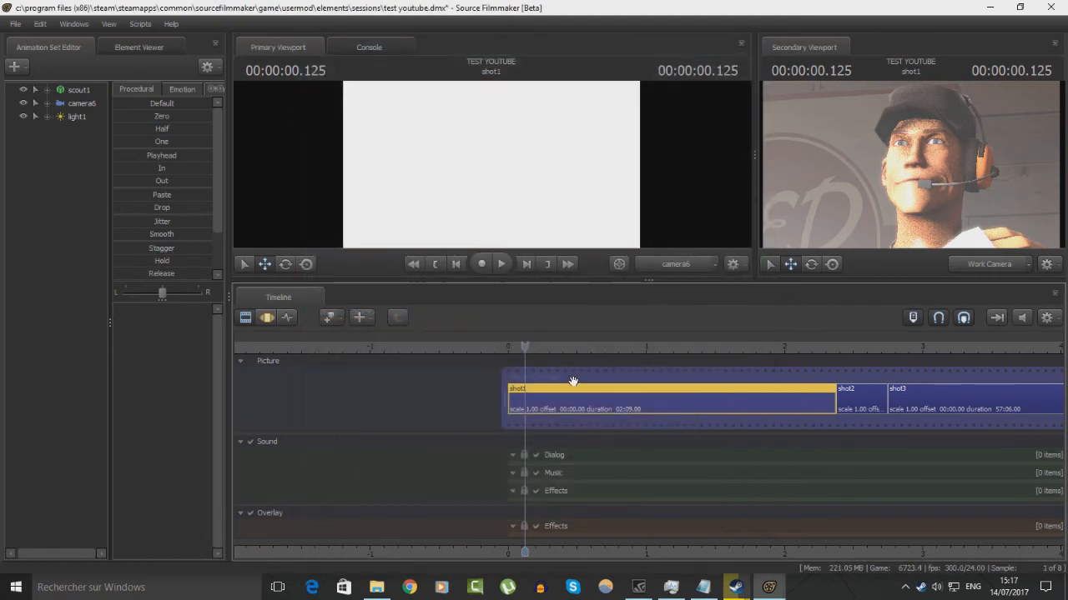